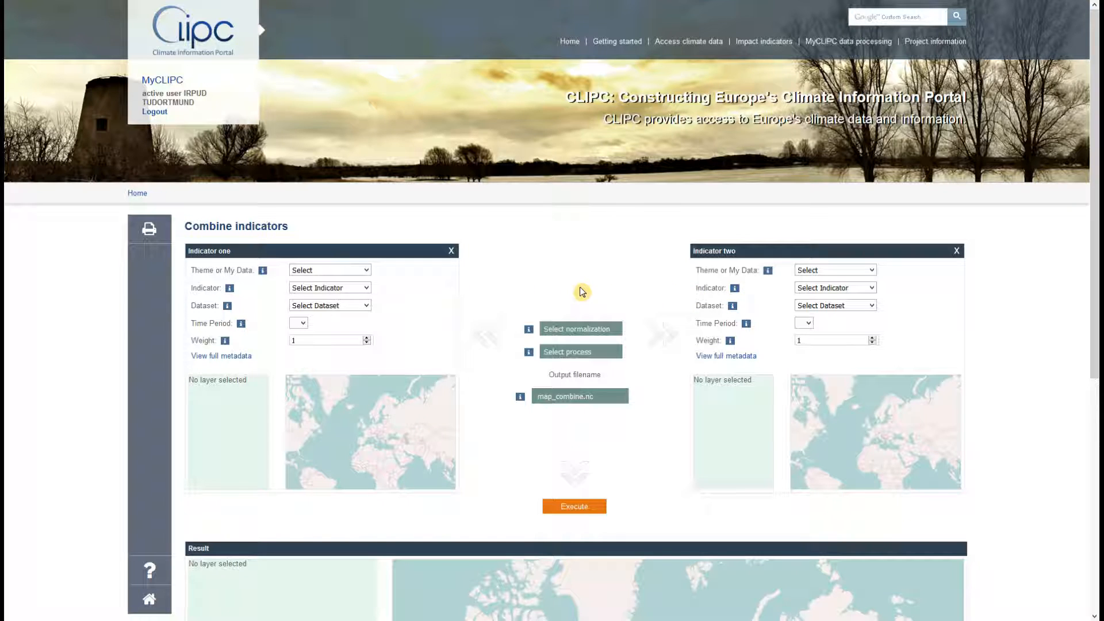
Set indicator one to Temperature, Ice days, the first GERICS dataset and 1971 - 2000.
left_click(365, 270)
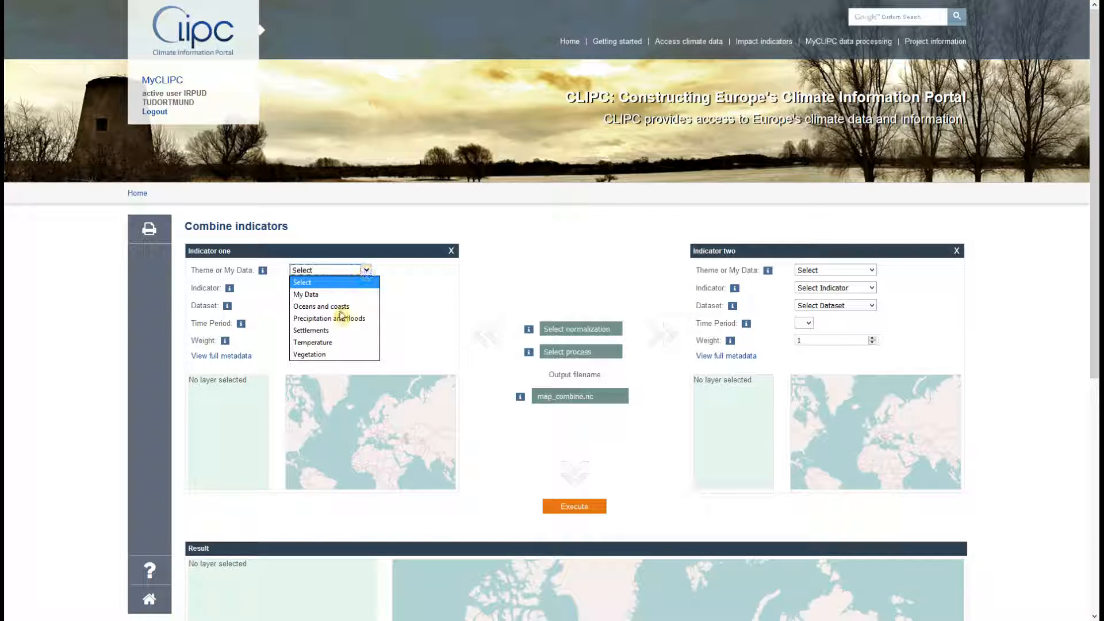
left_click(341, 343)
left_click(339, 288)
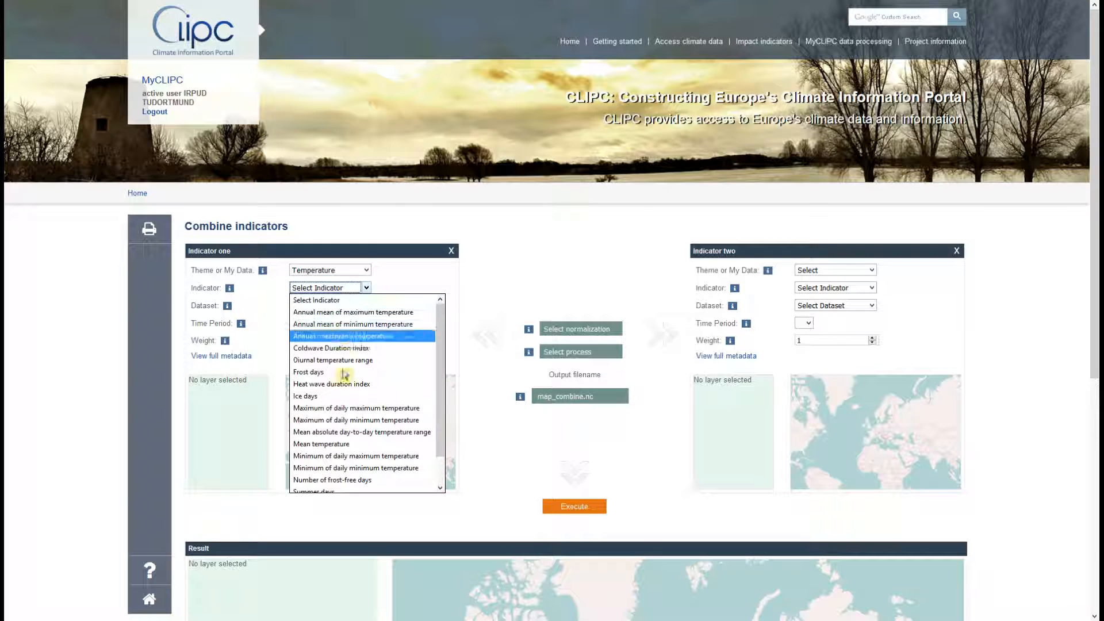
left_click(341, 396)
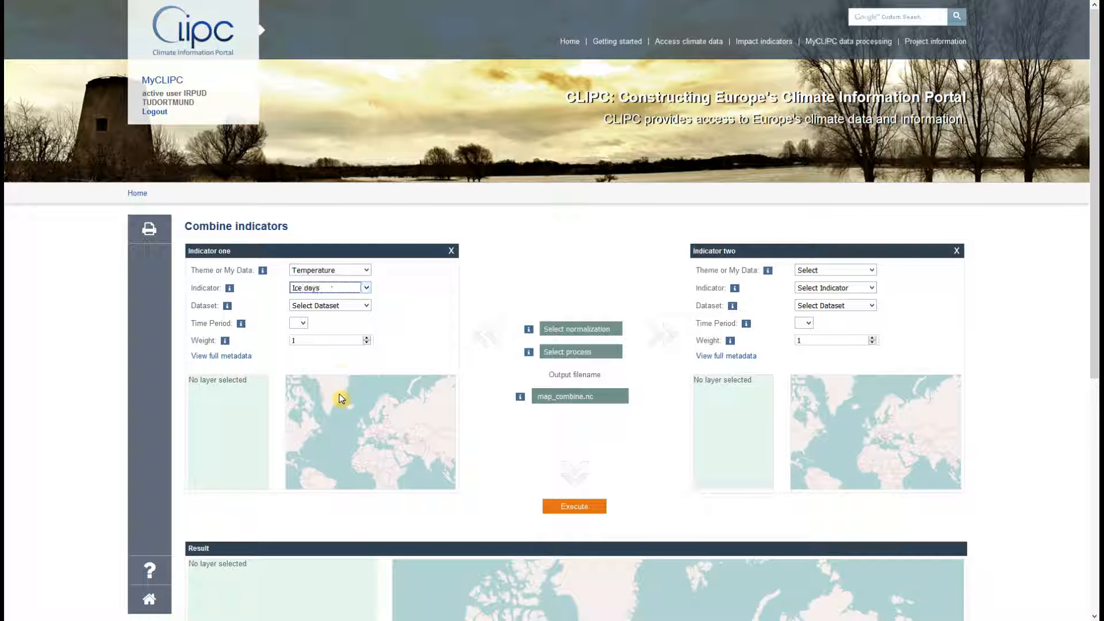
left_click(353, 306)
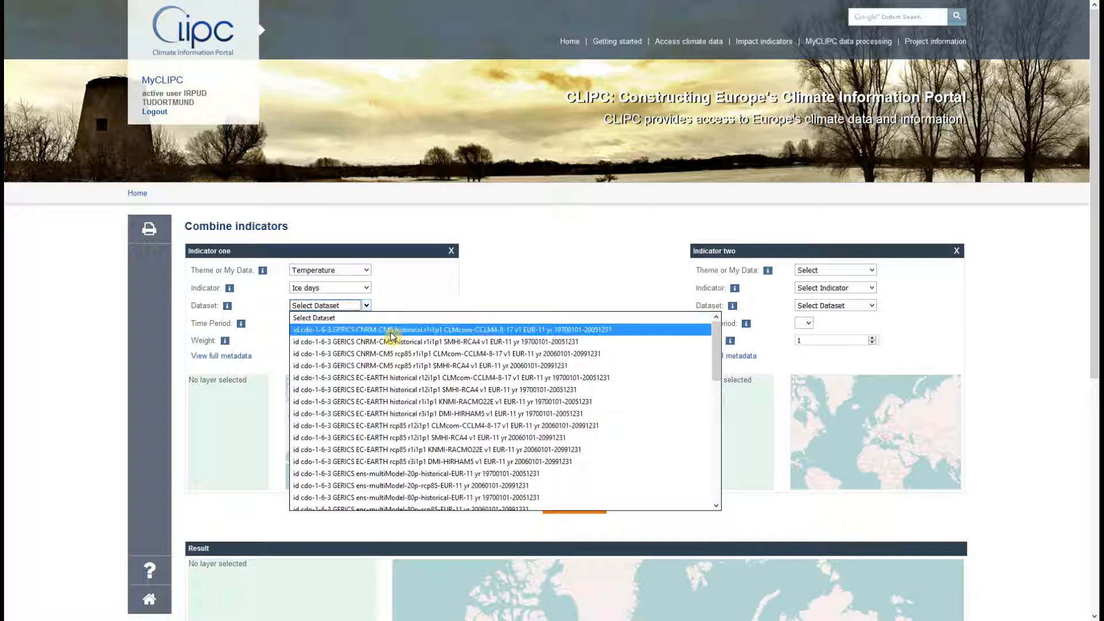
left_click(391, 332)
left_click(348, 324)
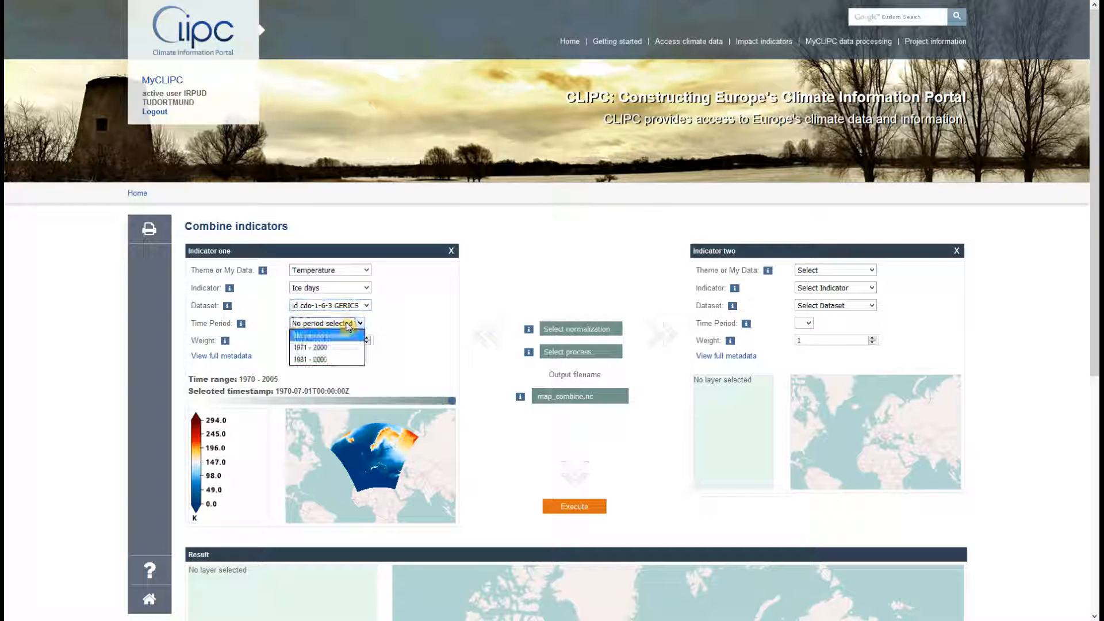
left_click(347, 349)
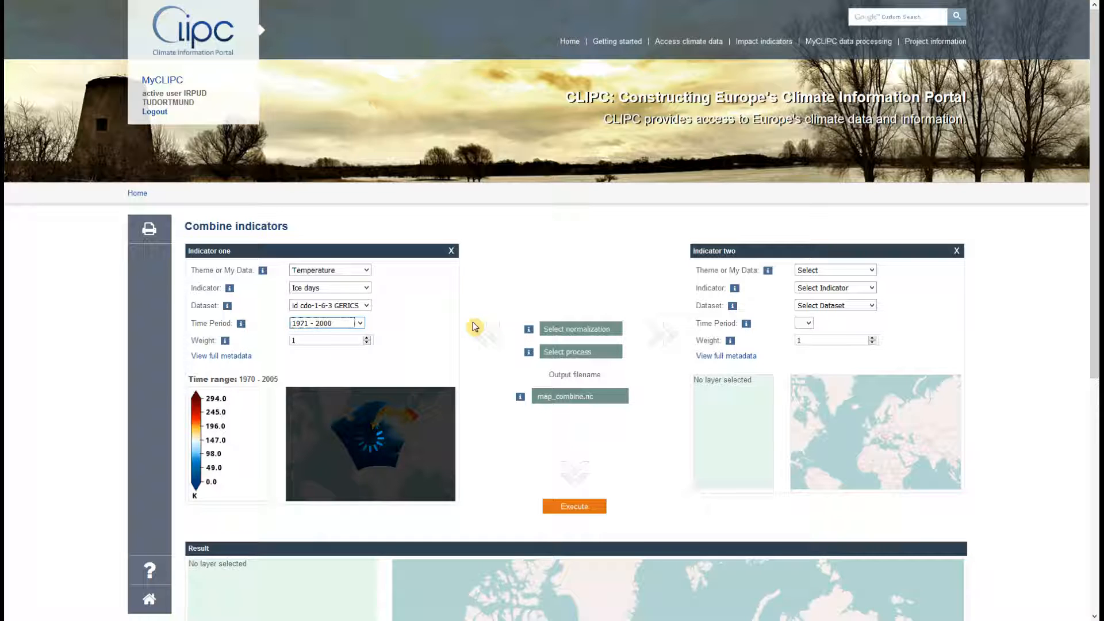
Check both indicator weights and leave them at 1.
left_click_drag(308, 340, 282, 339)
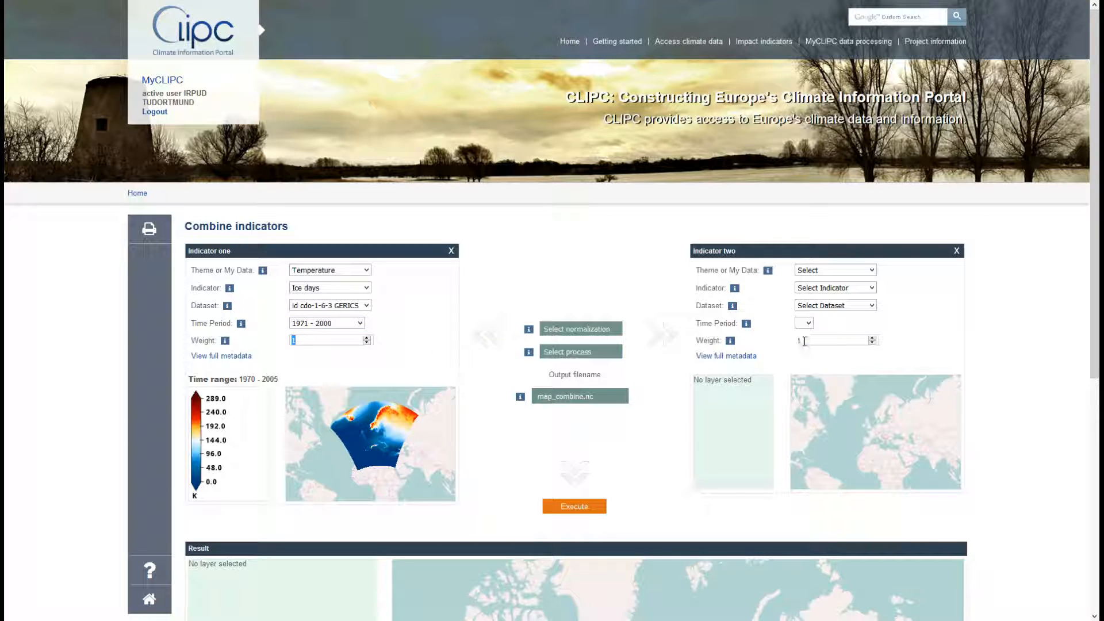
left_click_drag(805, 340, 797, 339)
left_click(608, 293)
Fill indicator two with Temperature, Ice days, a GERICS dataset and period 1981 - 2000.
left_click(834, 270)
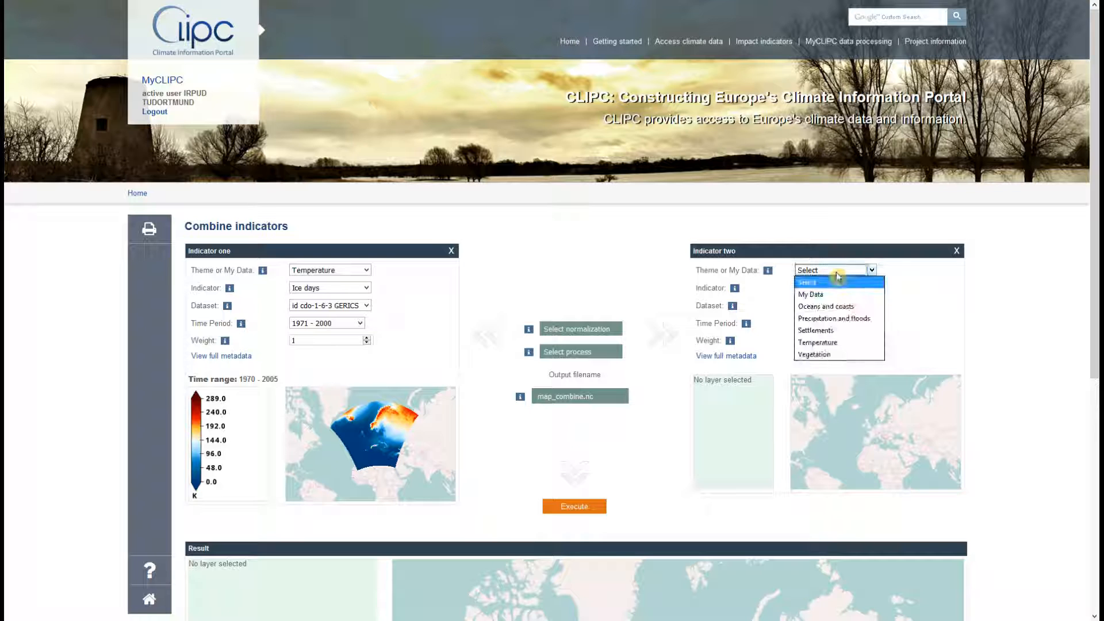
left_click(840, 343)
left_click(834, 289)
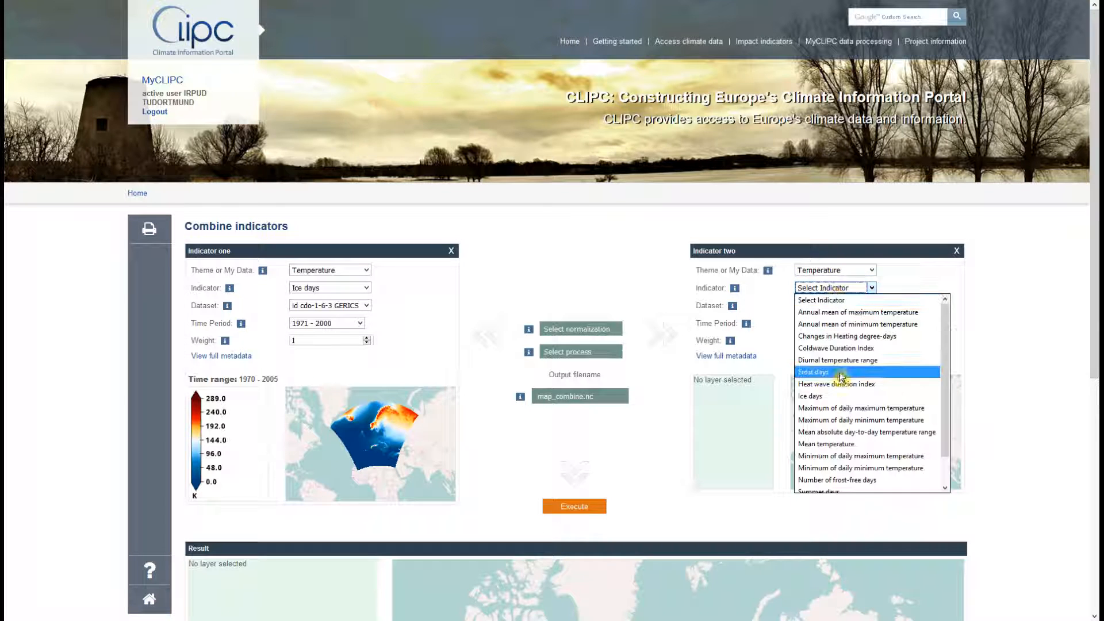
left_click(837, 377)
left_click(836, 306)
left_click(838, 333)
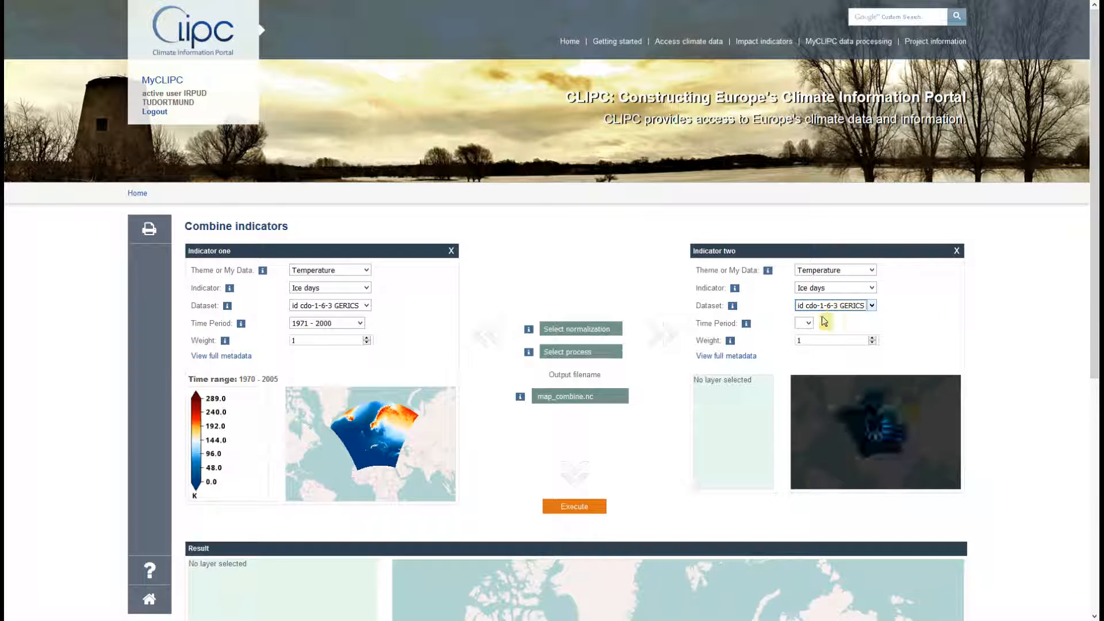
left_click(827, 323)
left_click(829, 369)
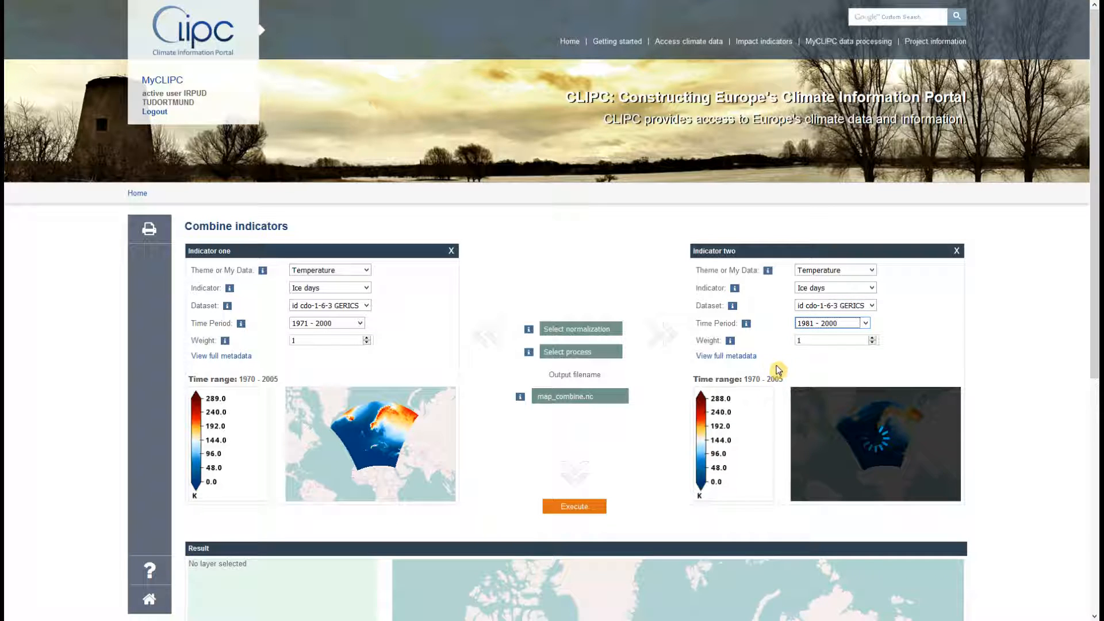
scroll(658, 309, "down", 2)
scroll(658, 309, "down", 3)
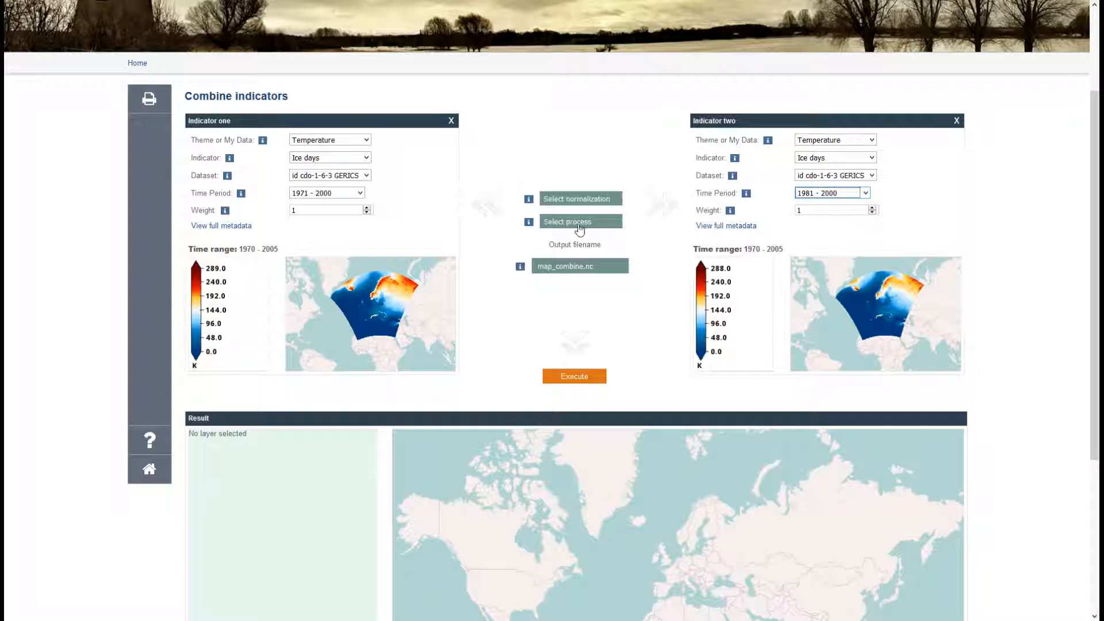
Keep the output filename map_combine.nc and bring up the normalization method list.
left_click_drag(593, 266, 519, 268)
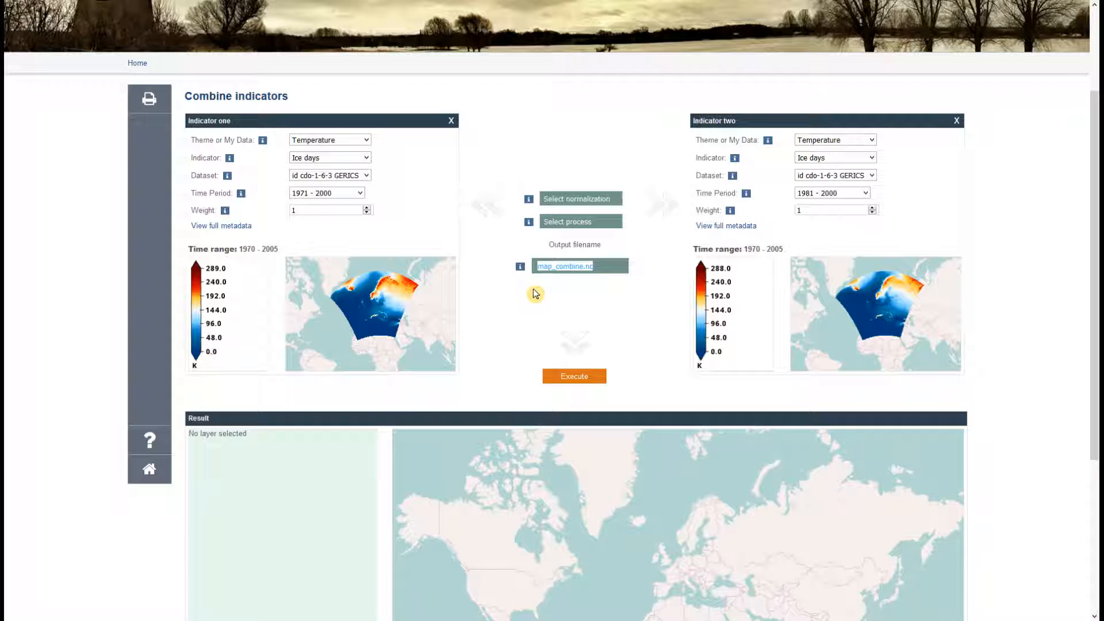
left_click(649, 301)
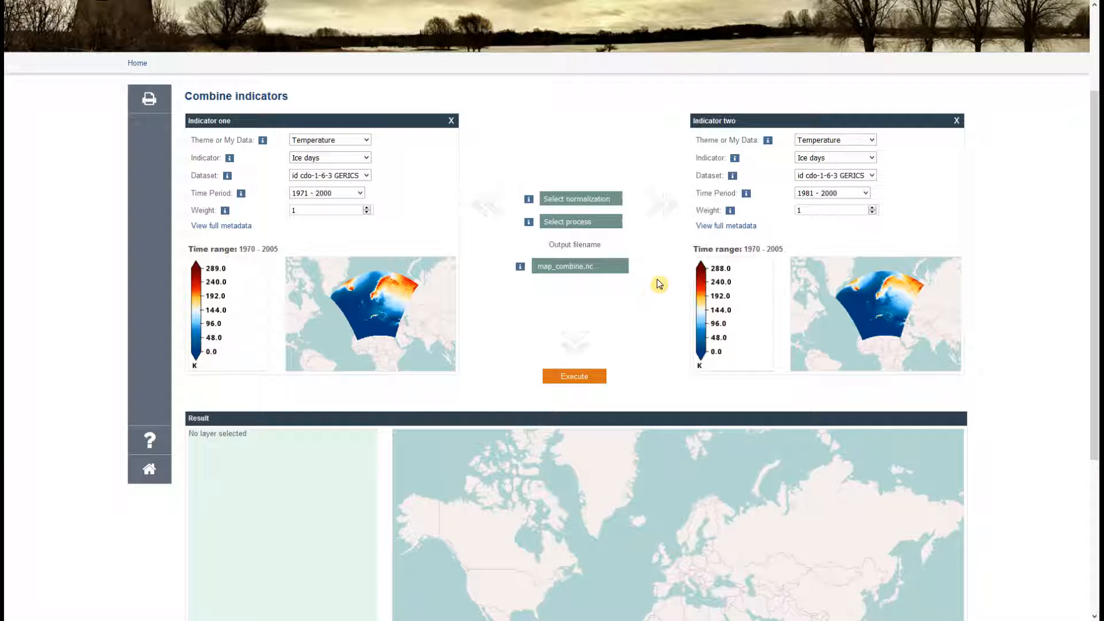
left_click(611, 201)
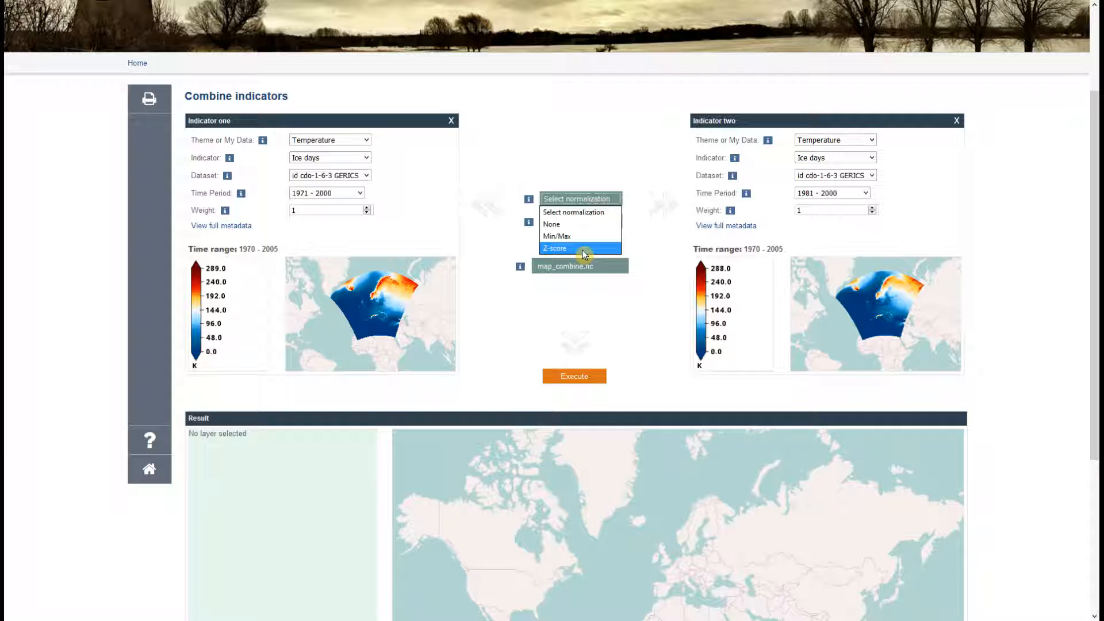
Choose Z-score normalization and Greater as the combination process.
left_click(581, 250)
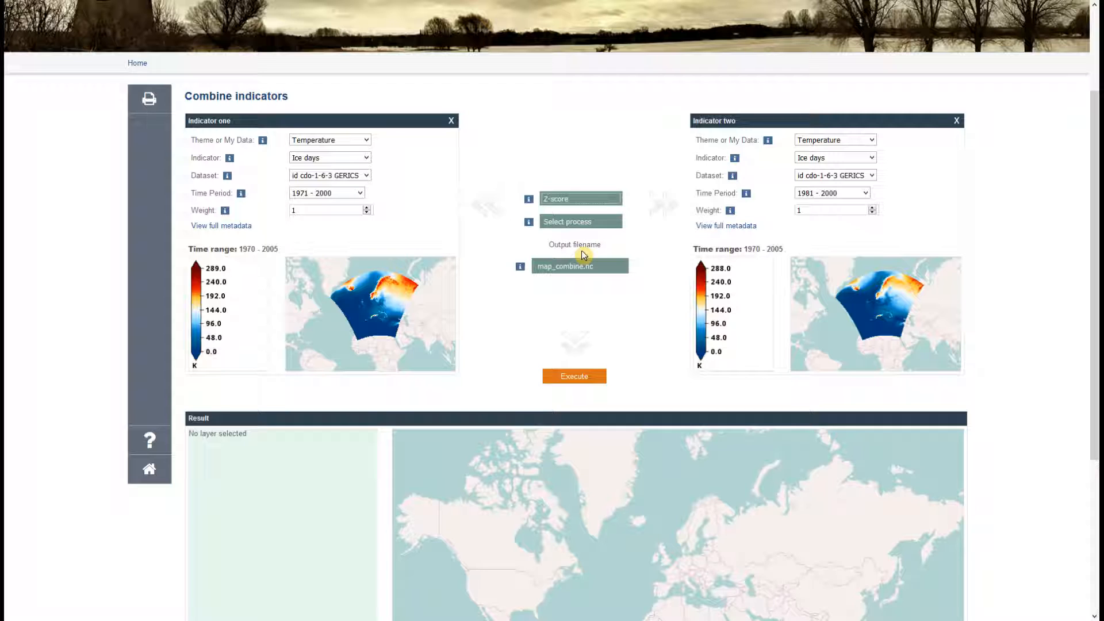
left_click(606, 227)
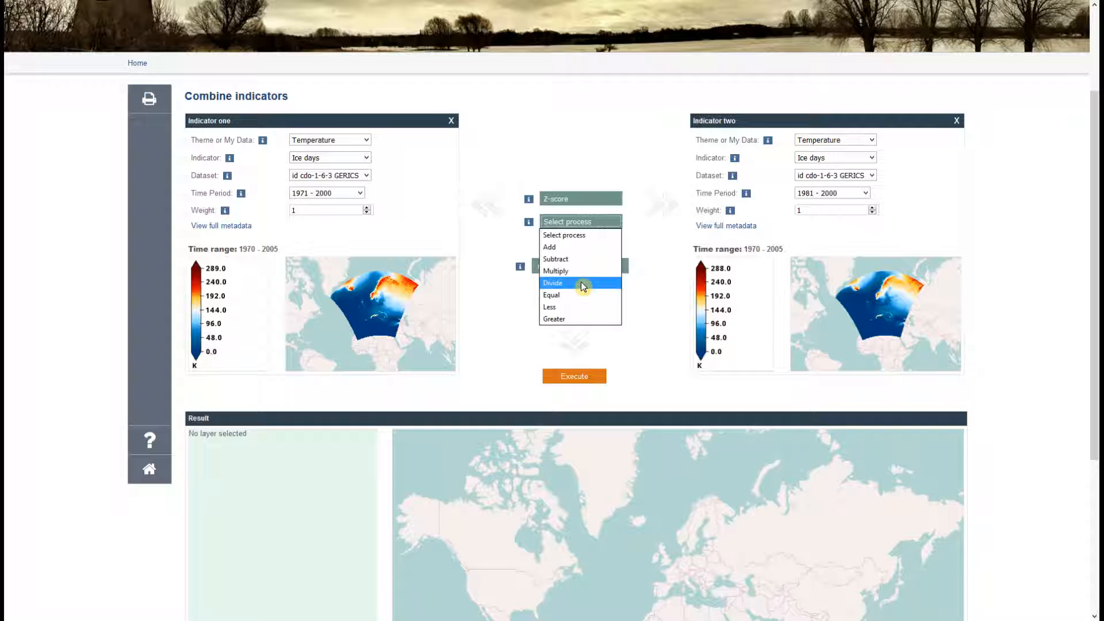
left_click(585, 319)
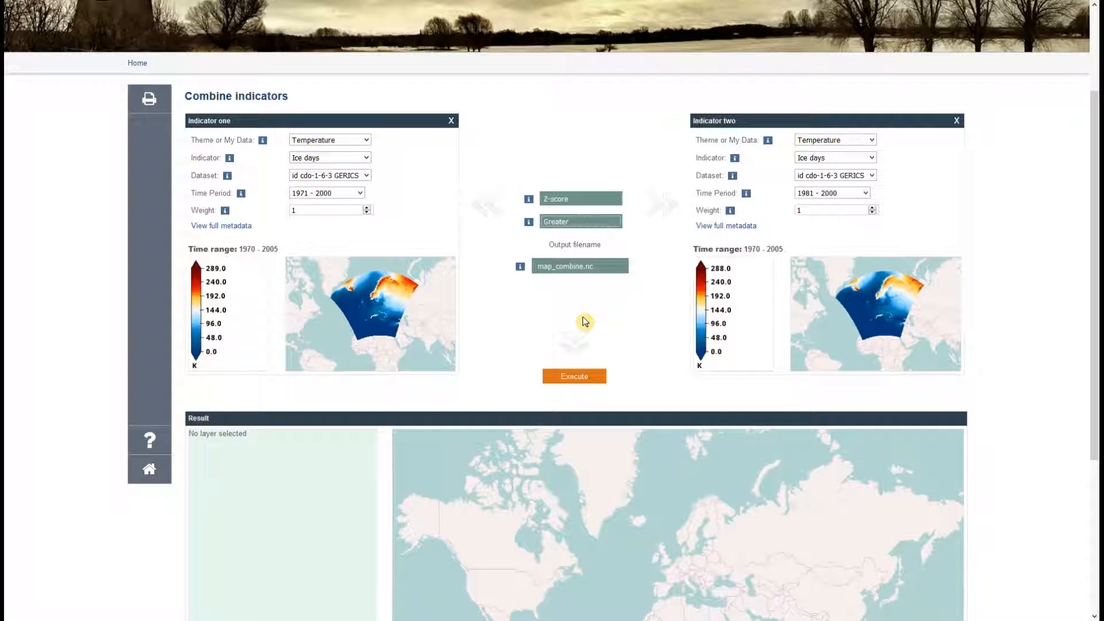
Run the combination and scroll below the result map to the metadata and NUTS buttons.
left_click(573, 376)
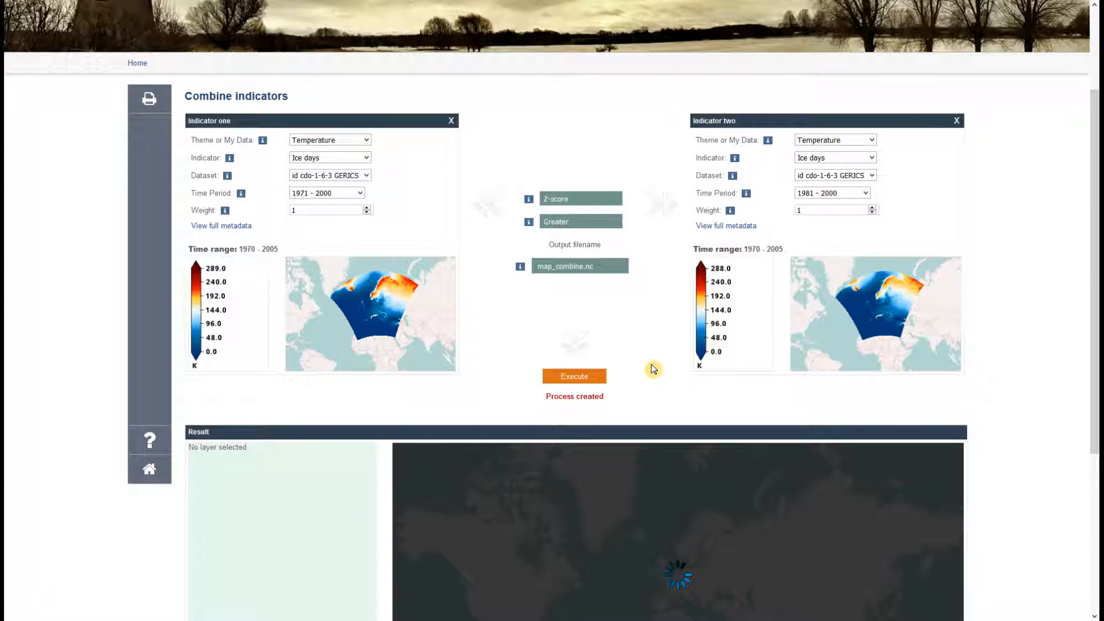
scroll(653, 369, "down", 1)
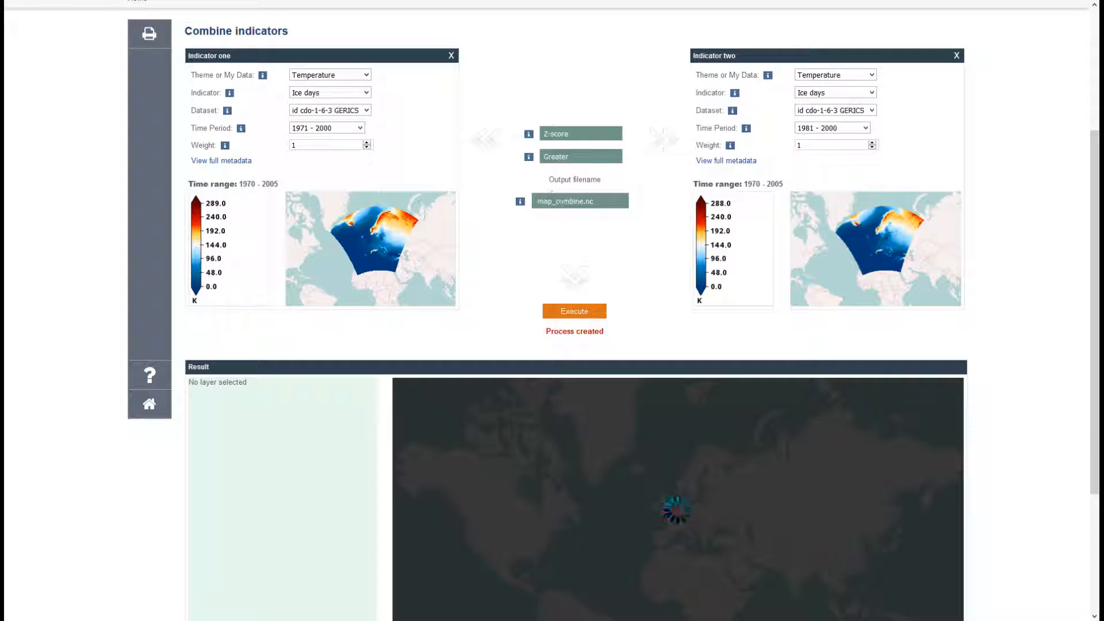
double_click(571, 202)
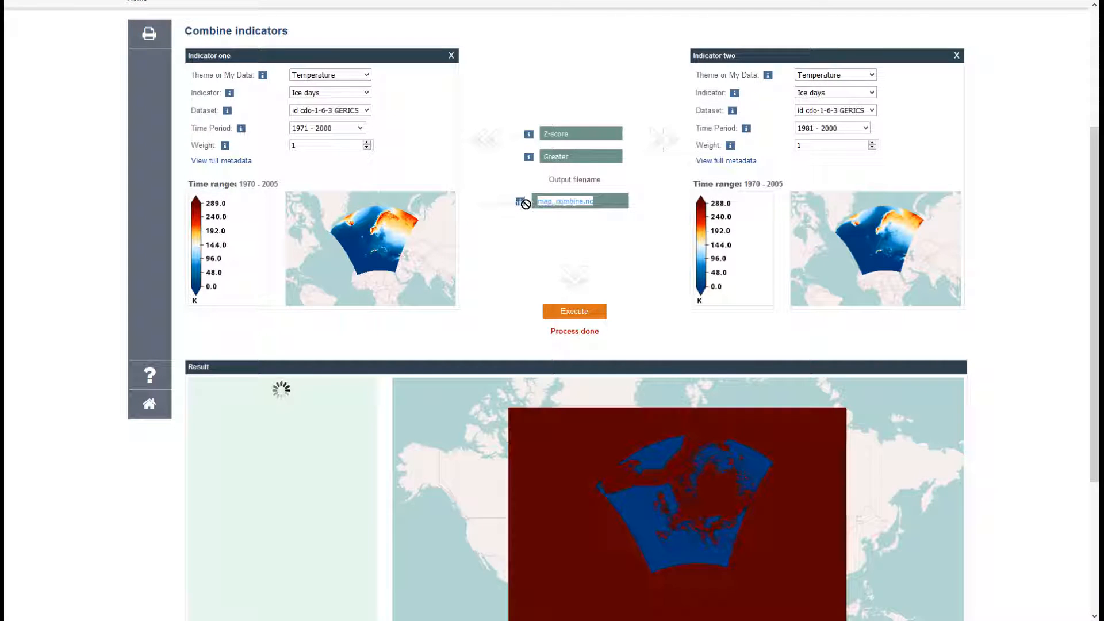
left_click(671, 322)
scroll(669, 319, "down", 2)
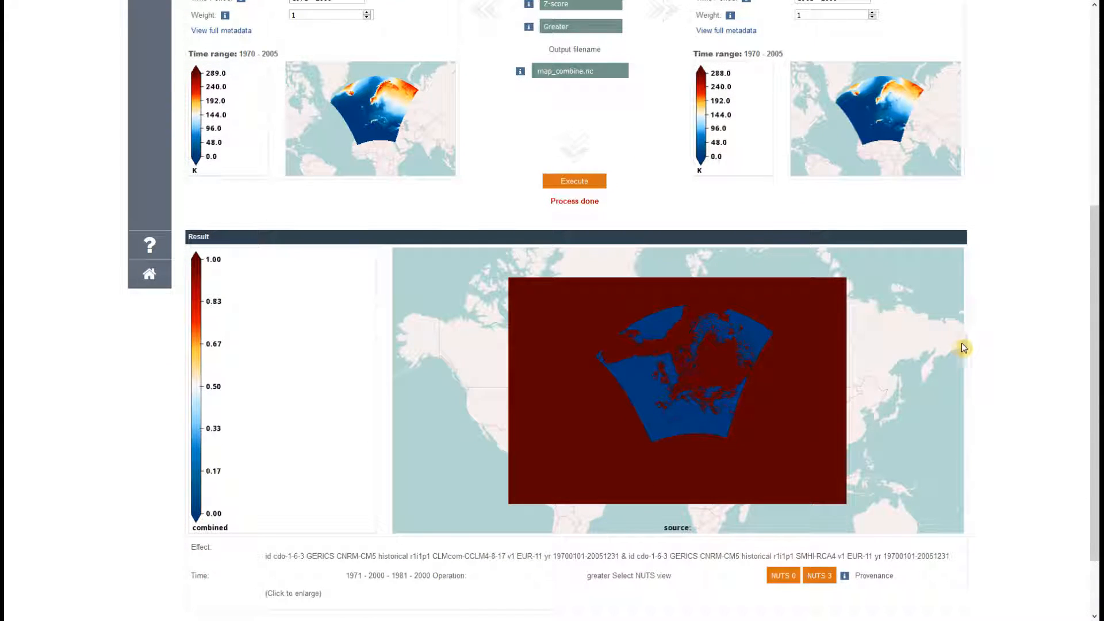
scroll(977, 344, "down", 1)
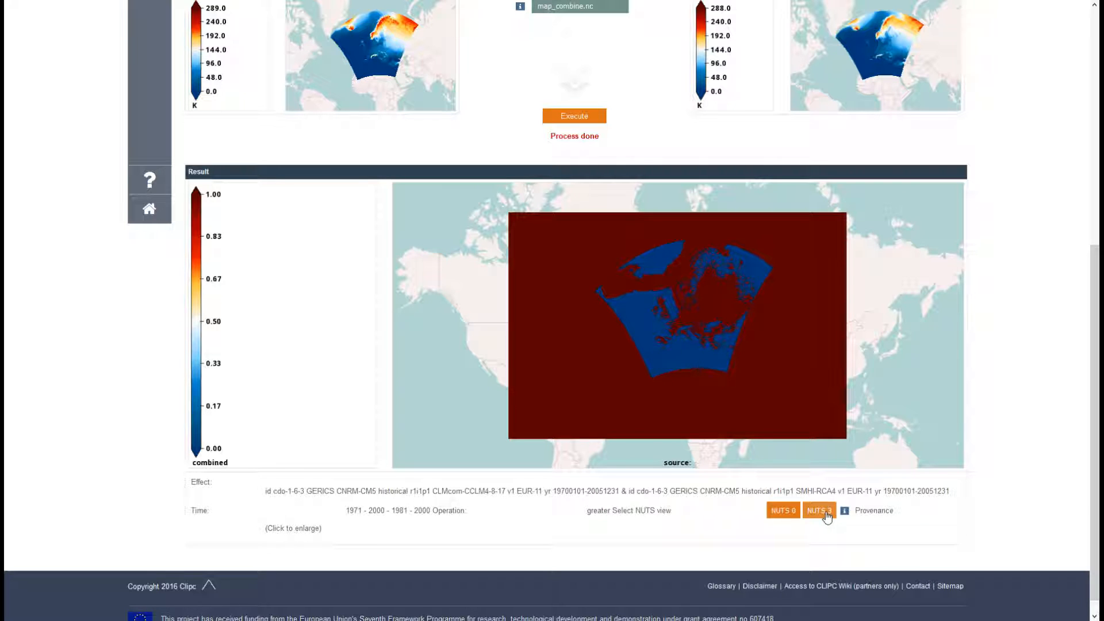
Show the combined result over NUTS 0 countries, then over NUTS 3 regions.
left_click(789, 512)
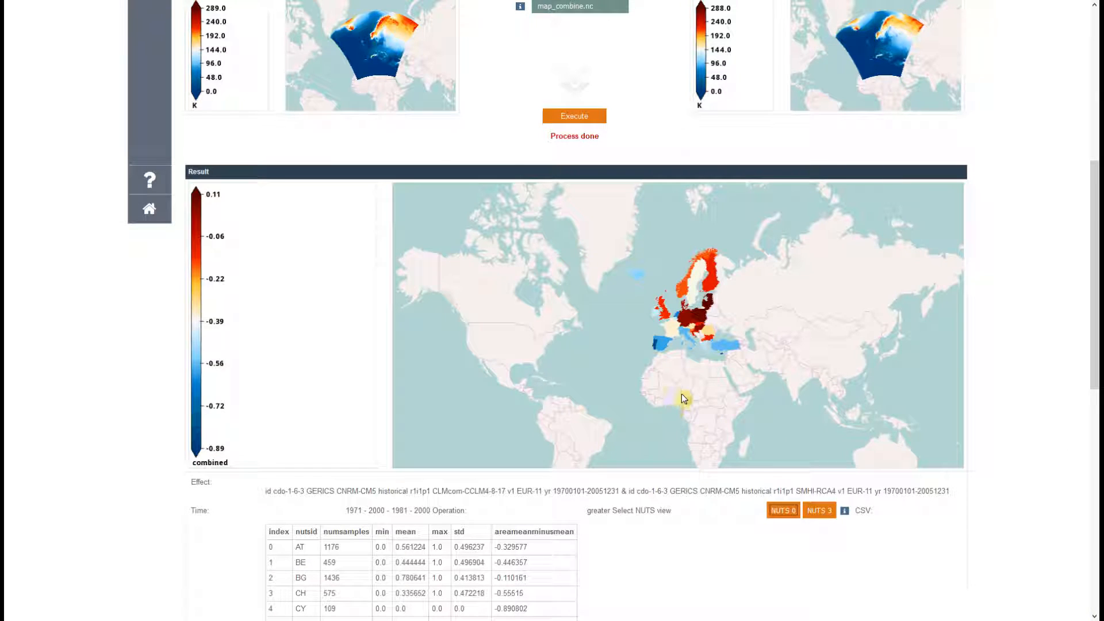
scroll(681, 393, "down", 1)
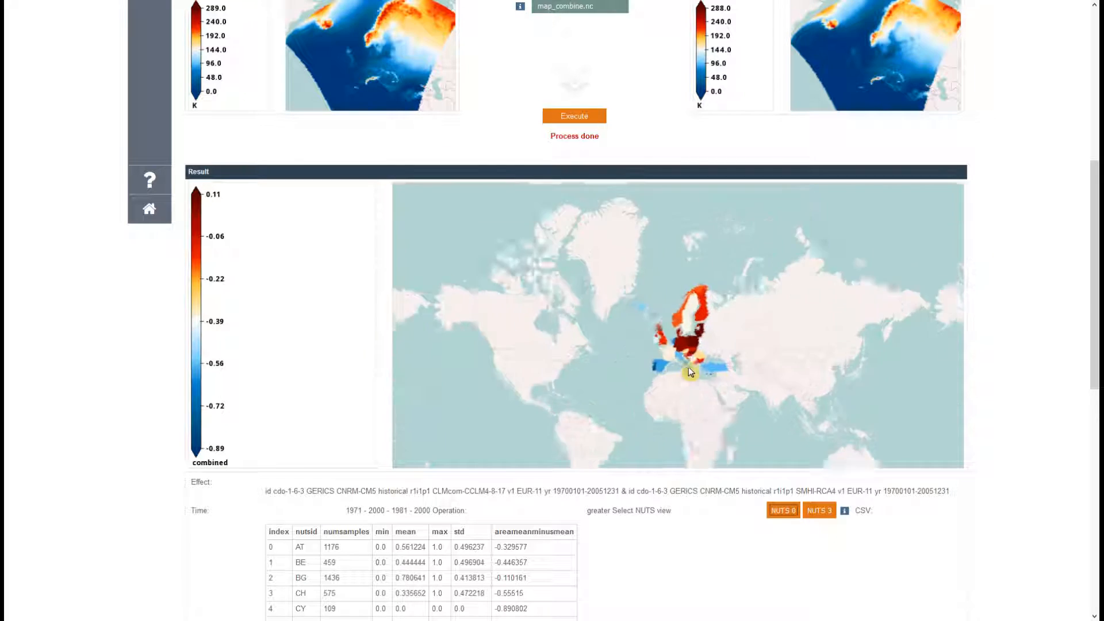
scroll(687, 349, "up", 1)
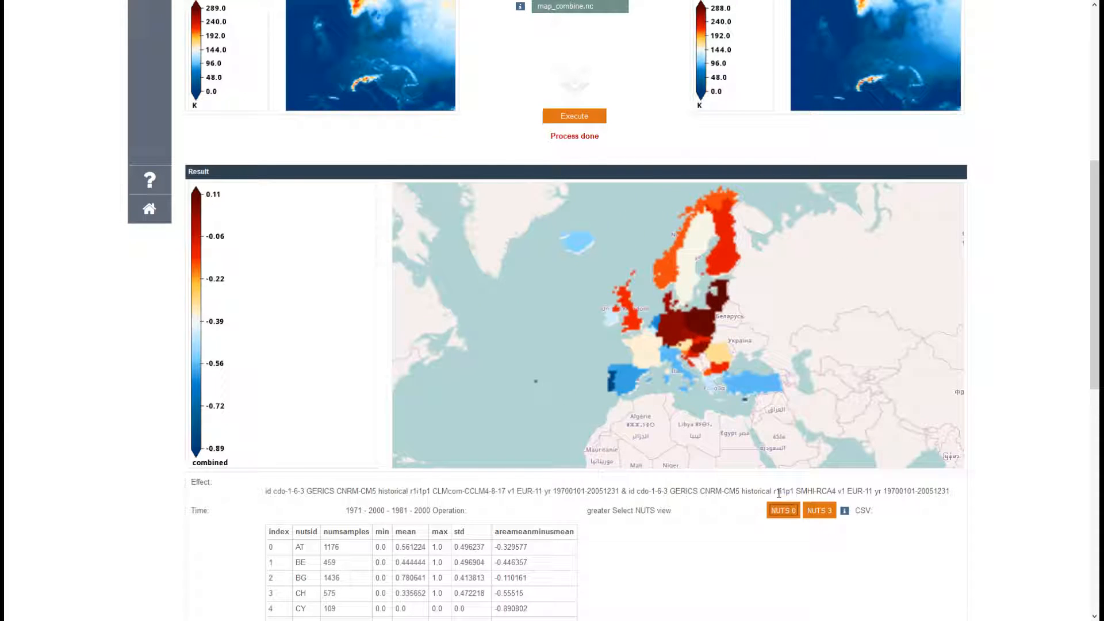
left_click(819, 511)
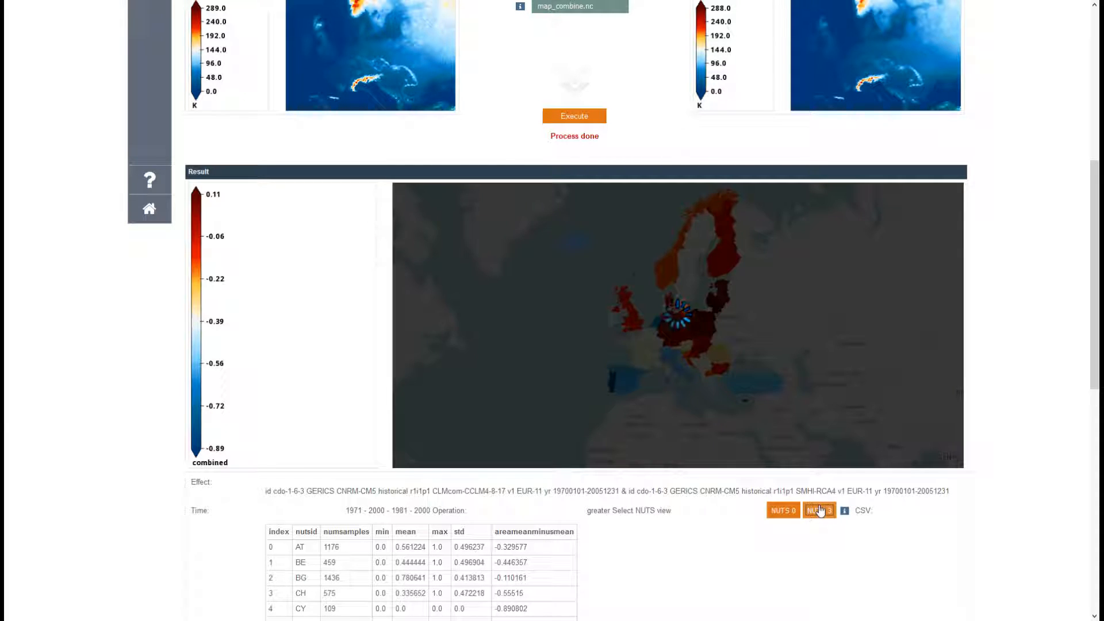
scroll(722, 547, "down", 5)
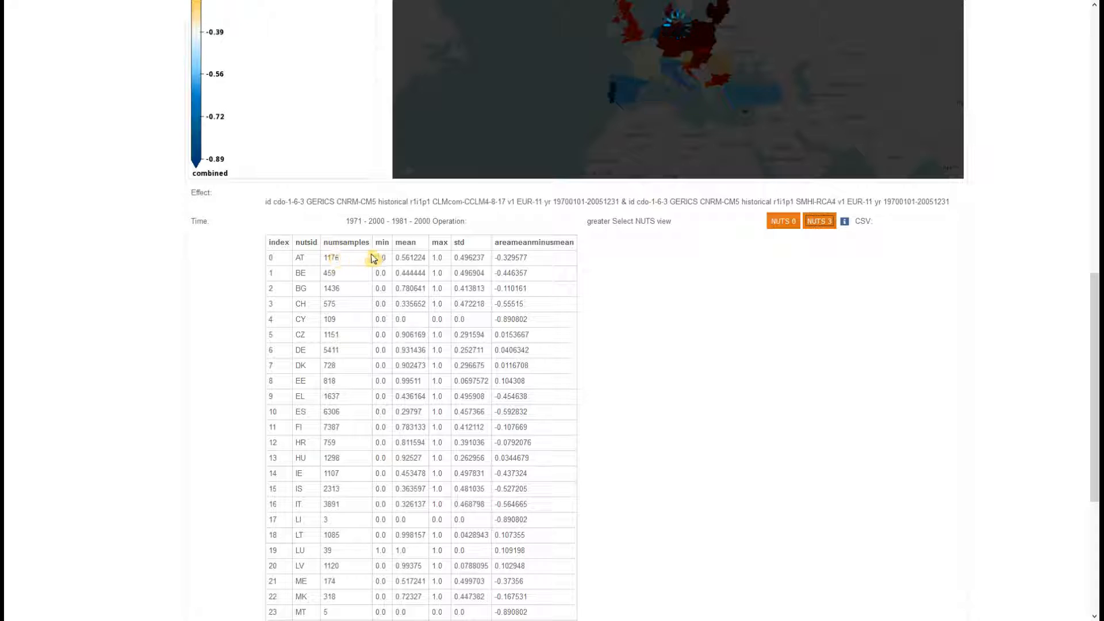
Sort the NUTS 3 statistics table by mean, max and std, each both ways.
left_click(416, 246)
left_click(418, 246)
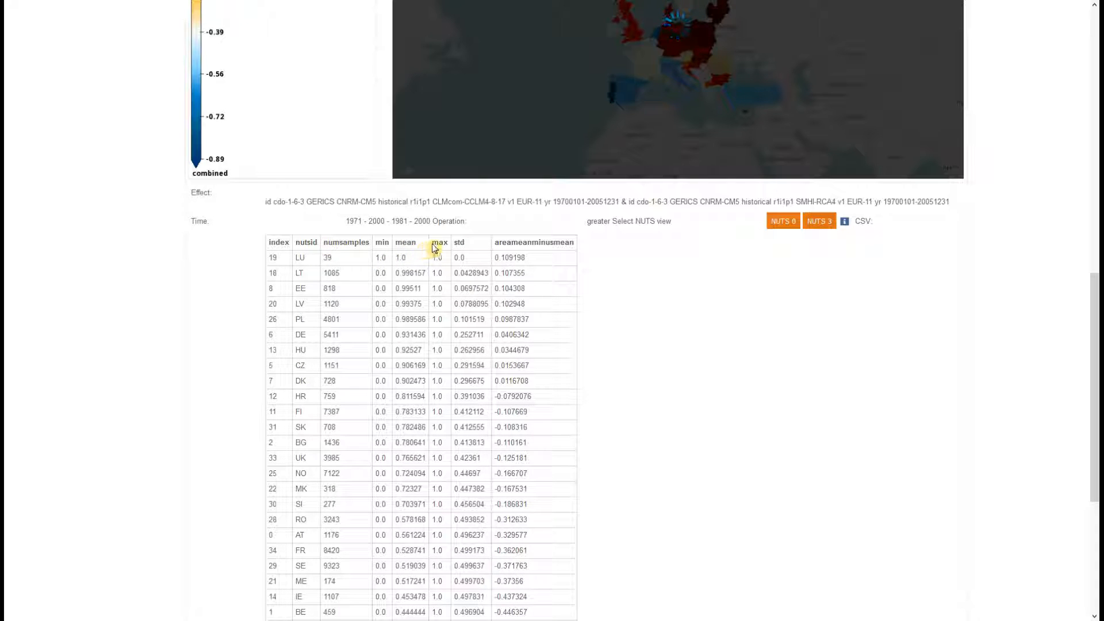
left_click(435, 246)
left_click(436, 246)
left_click(472, 246)
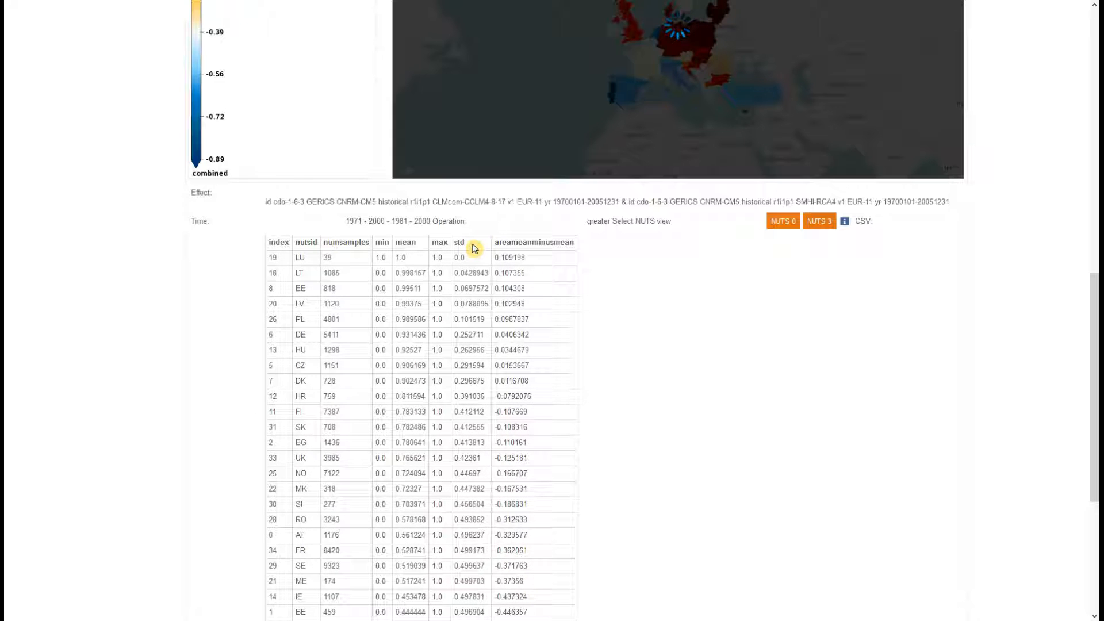
left_click(472, 246)
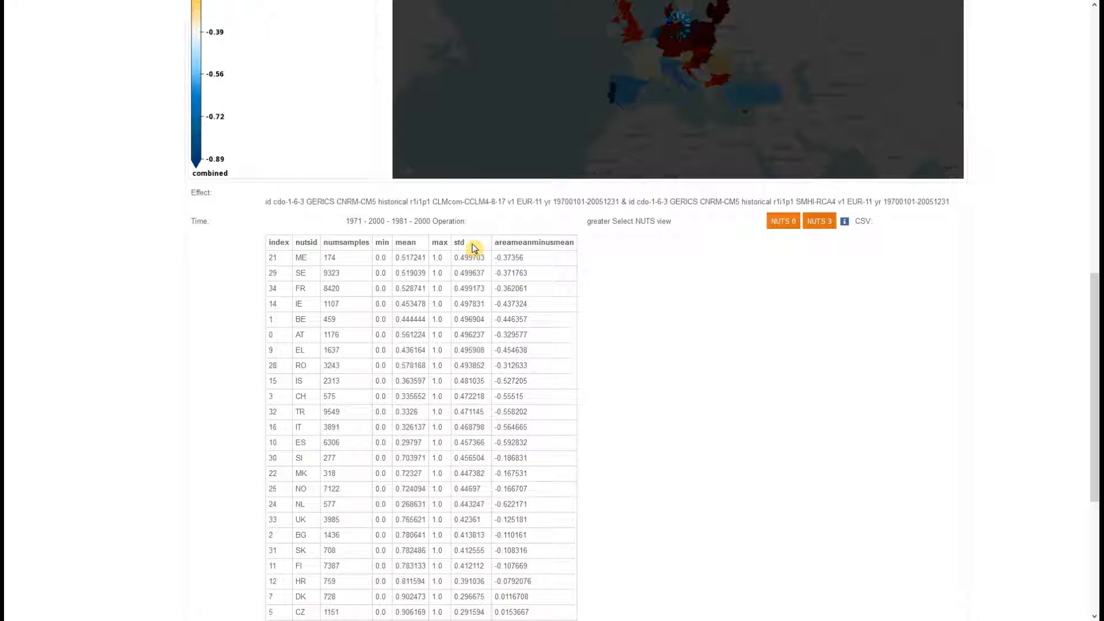
scroll(598, 291, "down", 2)
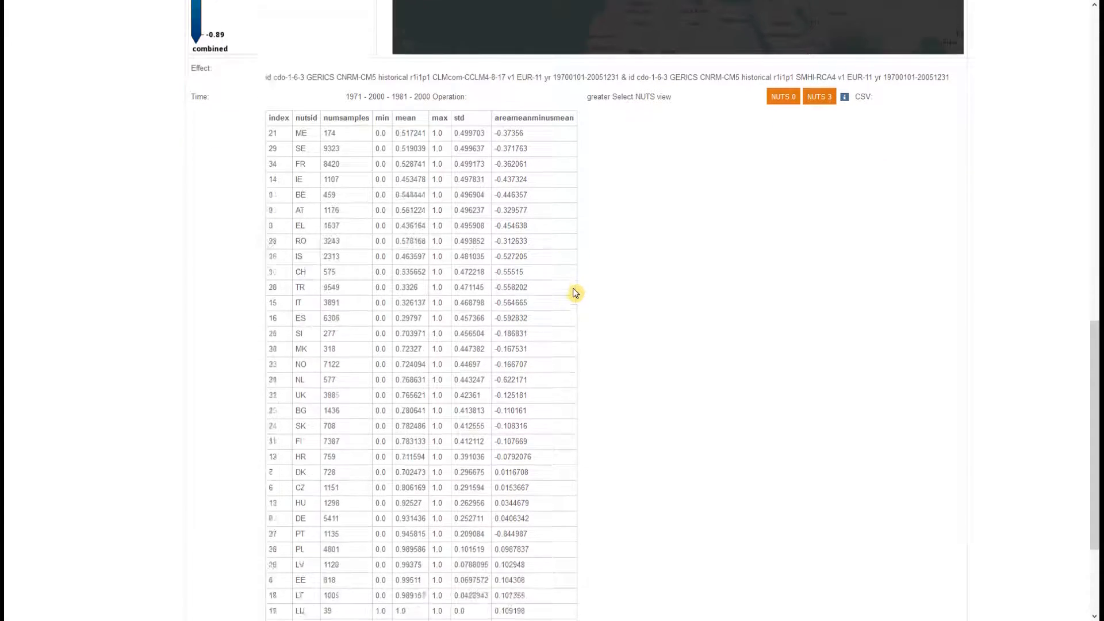
scroll(574, 372, "up", 8)
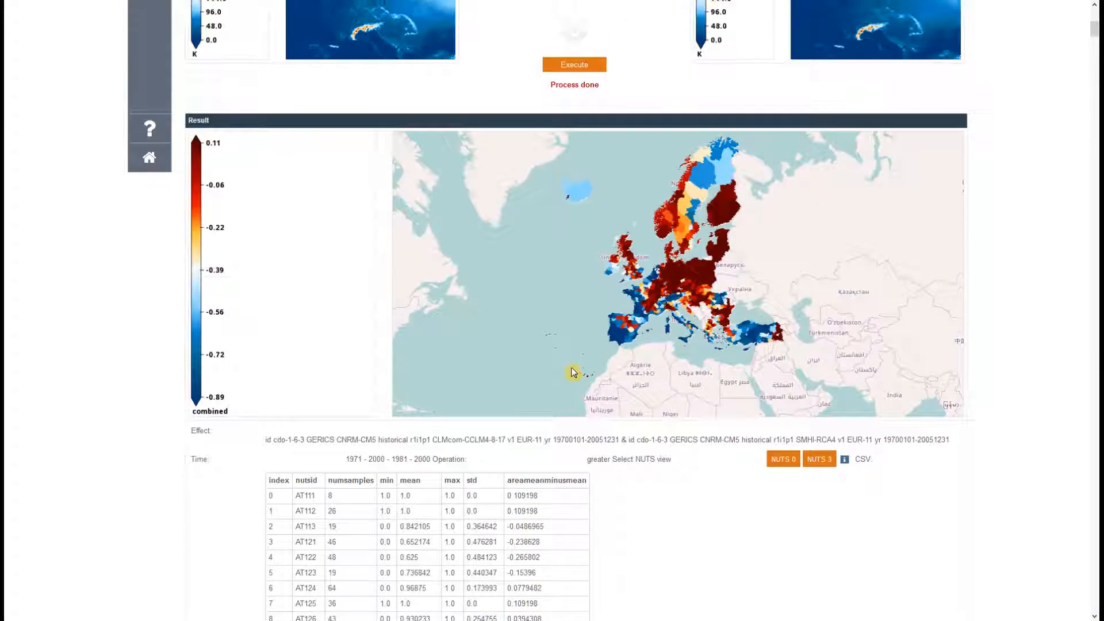
scroll(572, 373, "up", 3)
scroll(572, 371, "down", 1)
left_click_drag(582, 325, 585, 369)
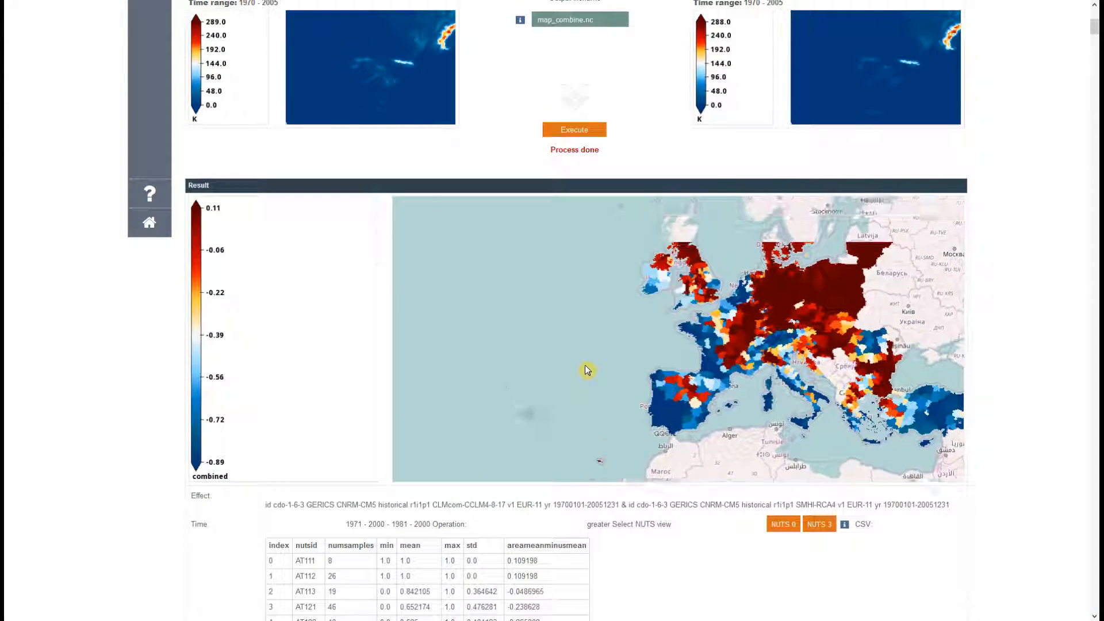
scroll(513, 137, "up", 4)
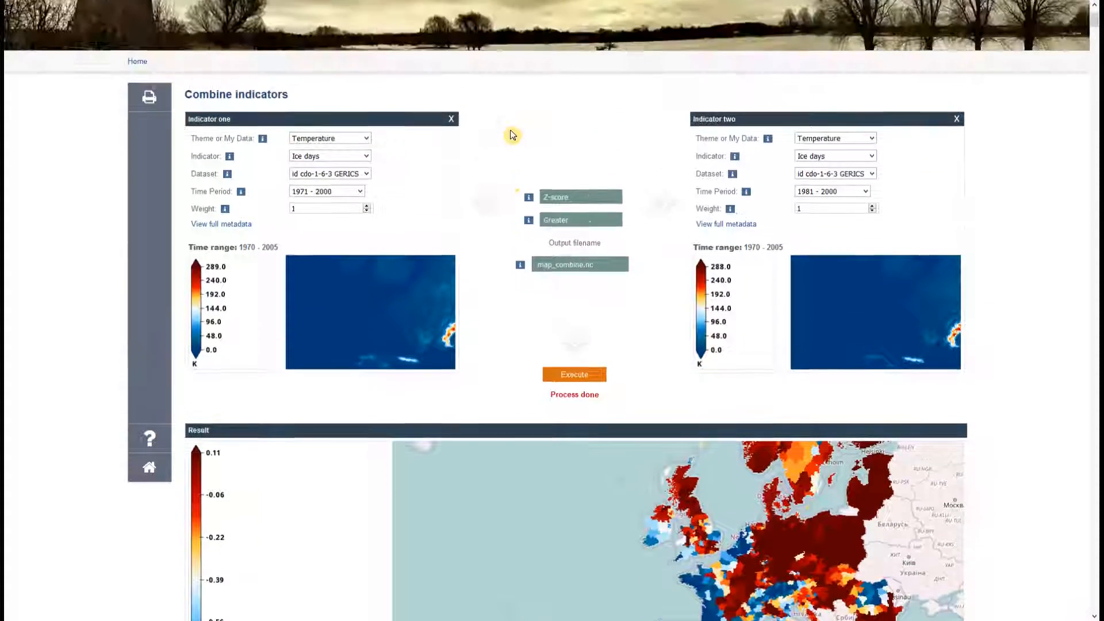
Open the Dataset Basket and expand WPS_Scratch and the latest job folder.
scroll(296, 54, "up", 2)
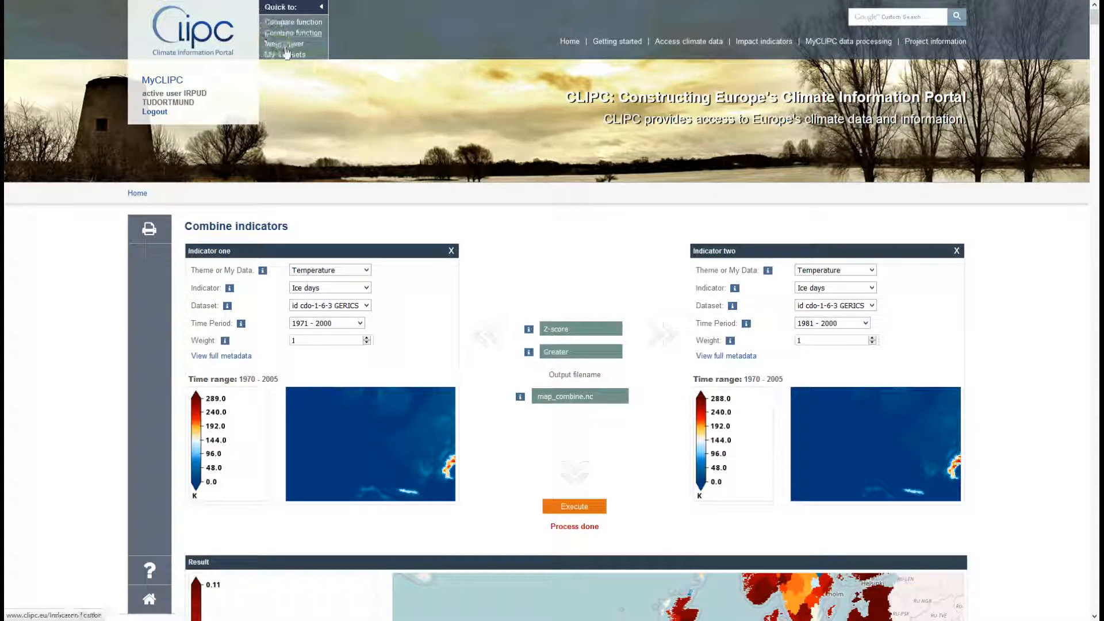
left_click(285, 55)
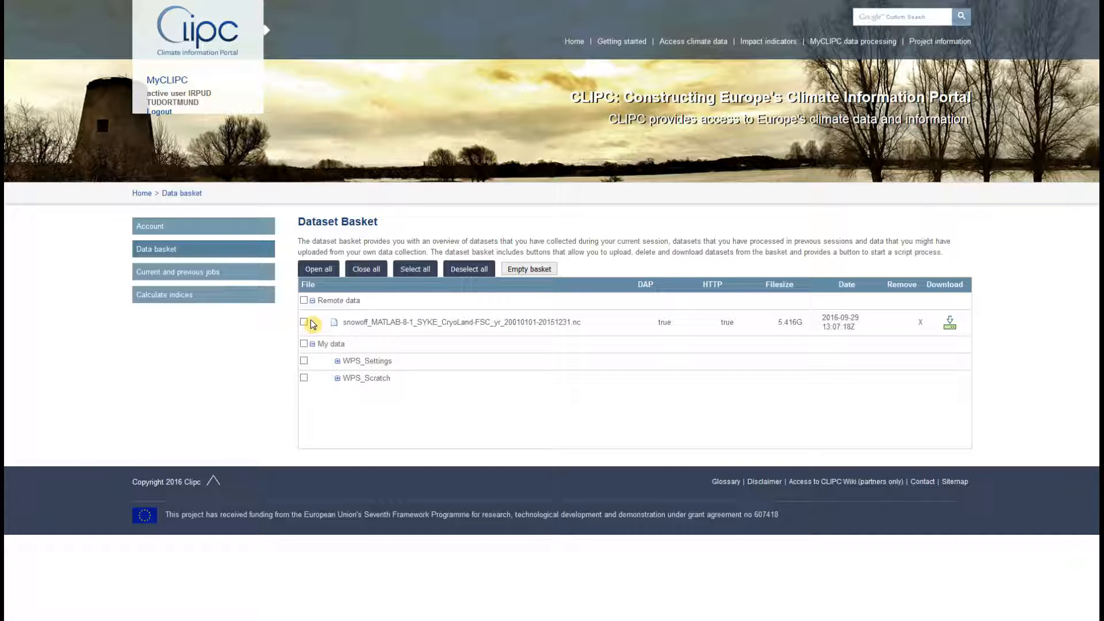
left_click(337, 386)
left_click(358, 396)
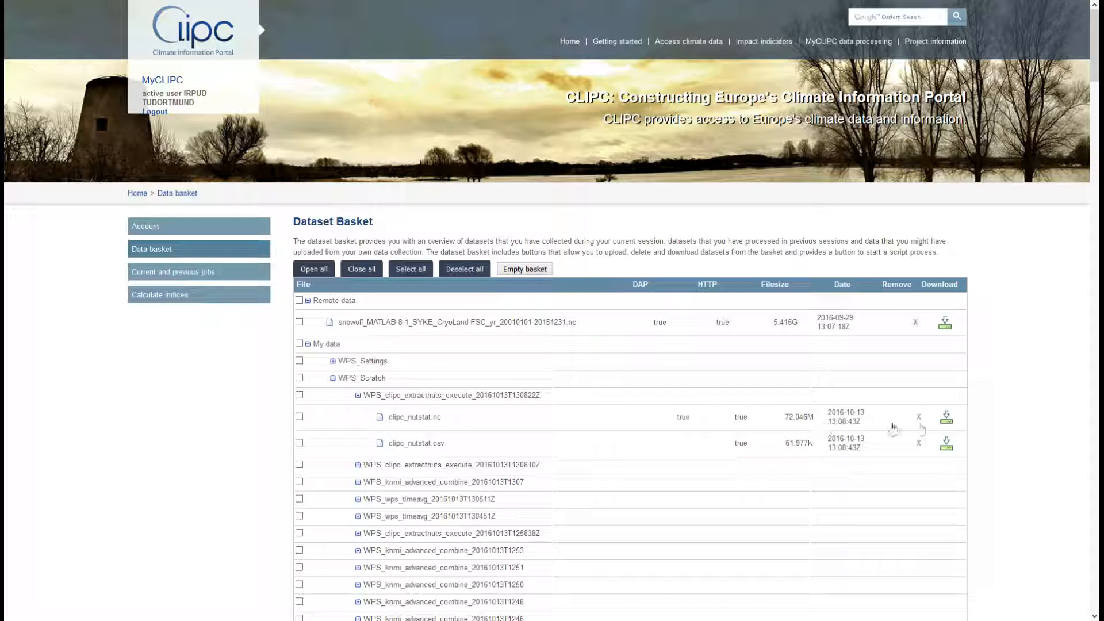
Start downloading clipc_nutstat.nc, cancel it, and return to Combine indicators.
left_click(948, 421)
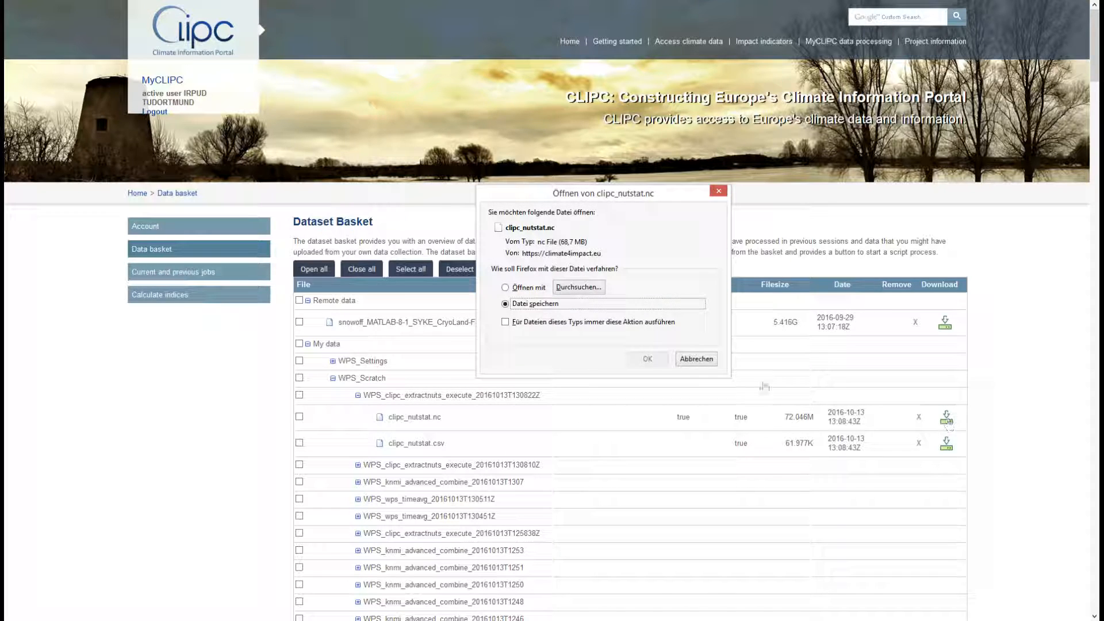
left_click(697, 359)
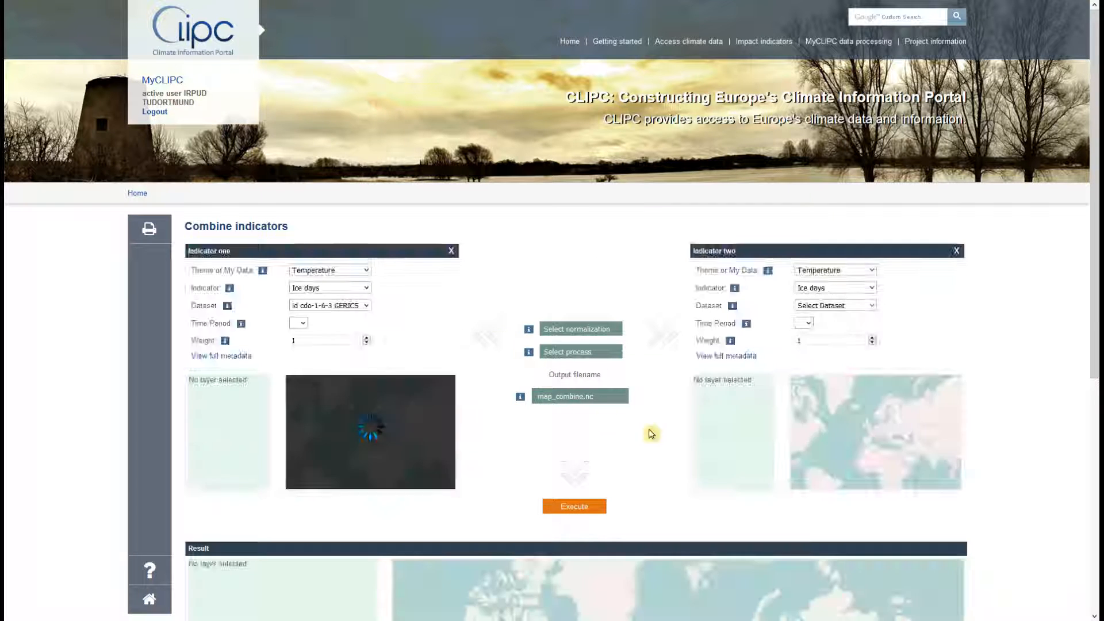
scroll(1094, 251, "down", 5)
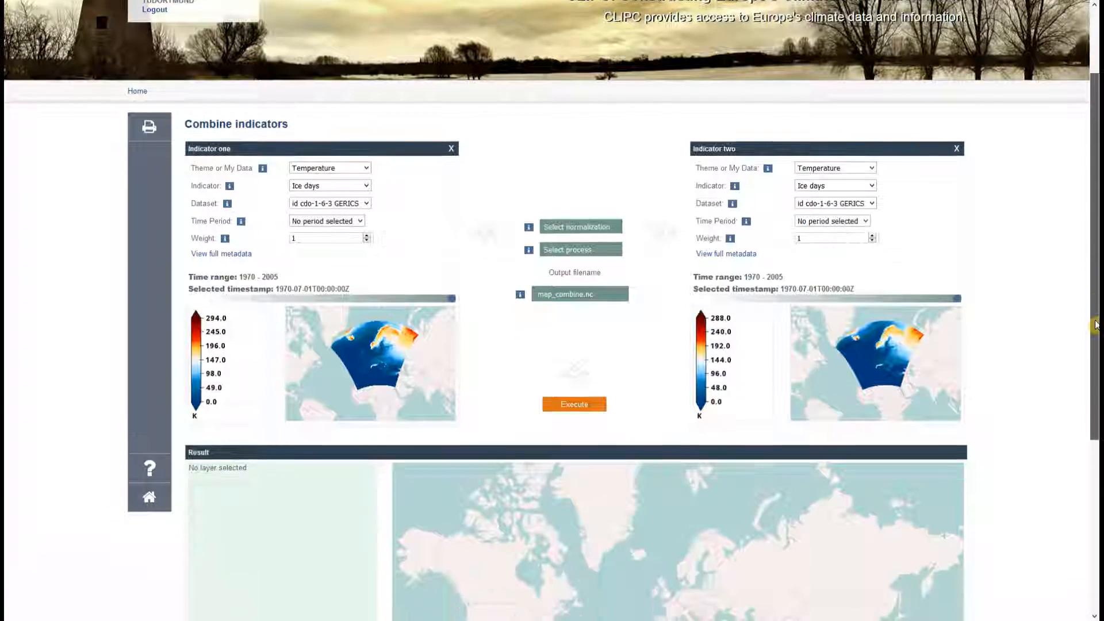